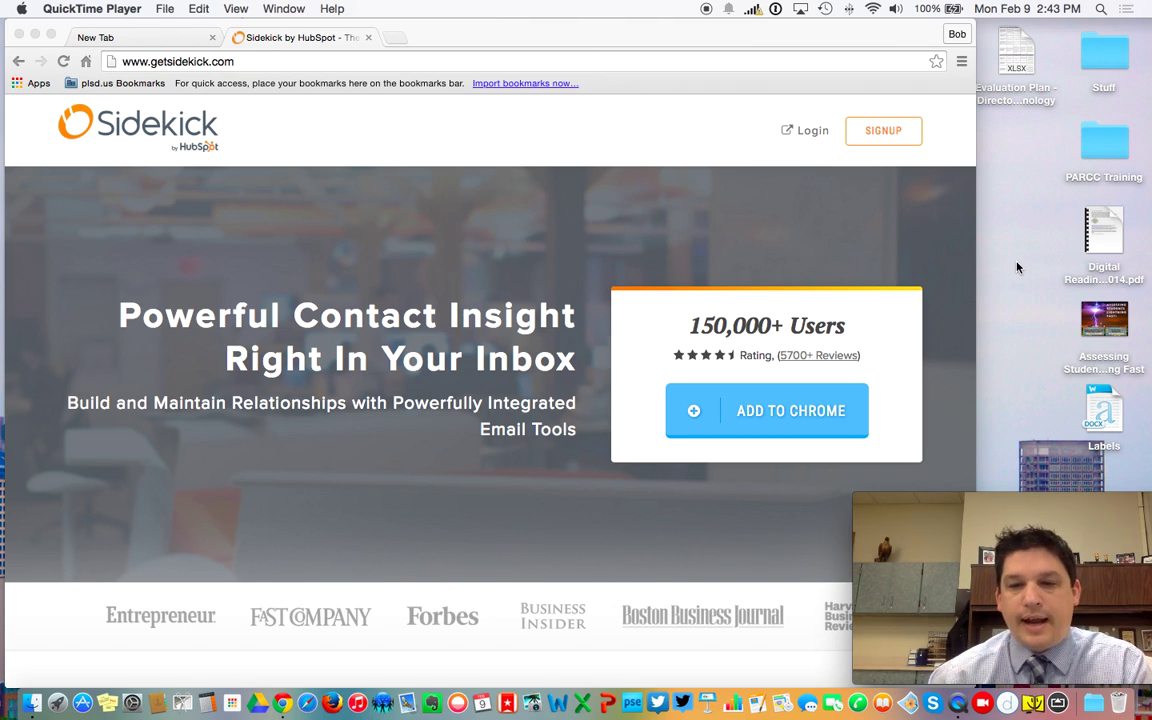
Install the Sidekick by HubSpot extension in Chrome and confirm adding it
left_click(852, 232)
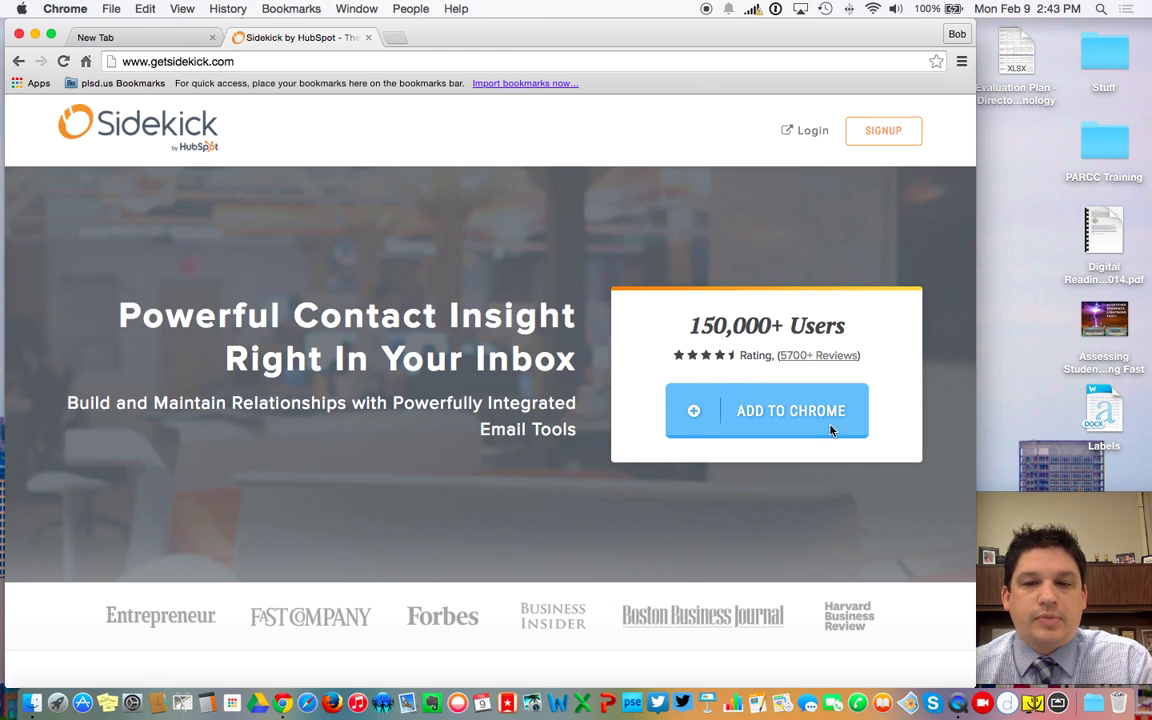
left_click(782, 409)
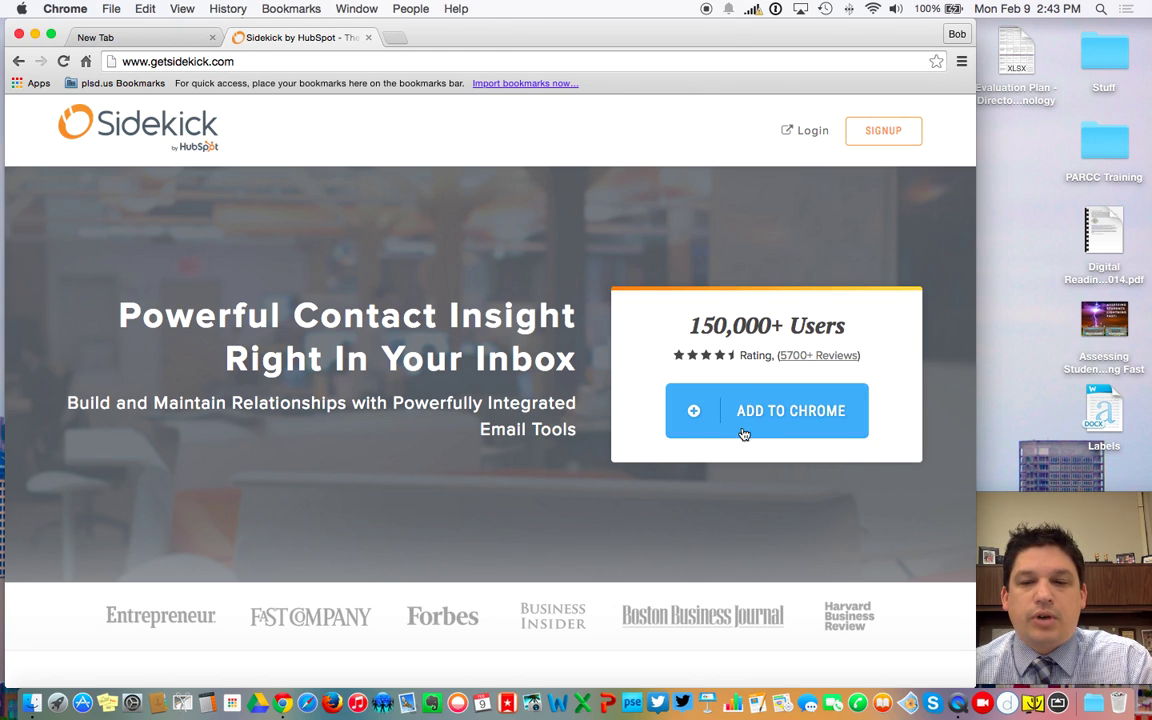
left_click(748, 424)
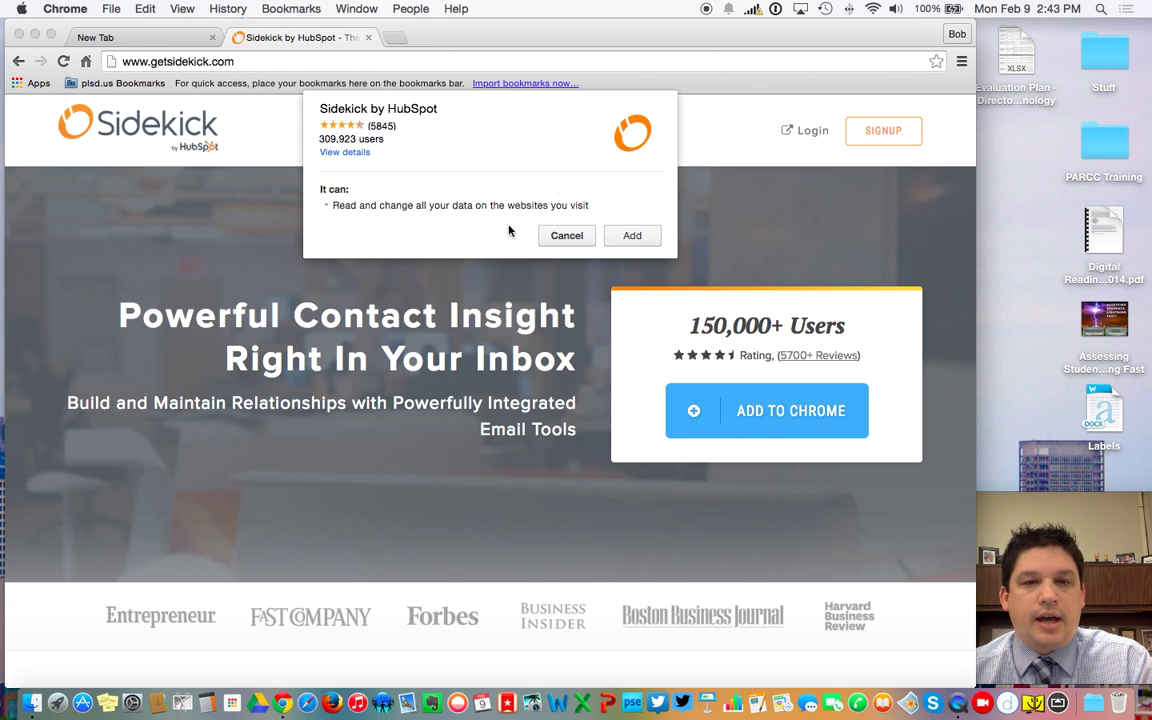
left_click(633, 236)
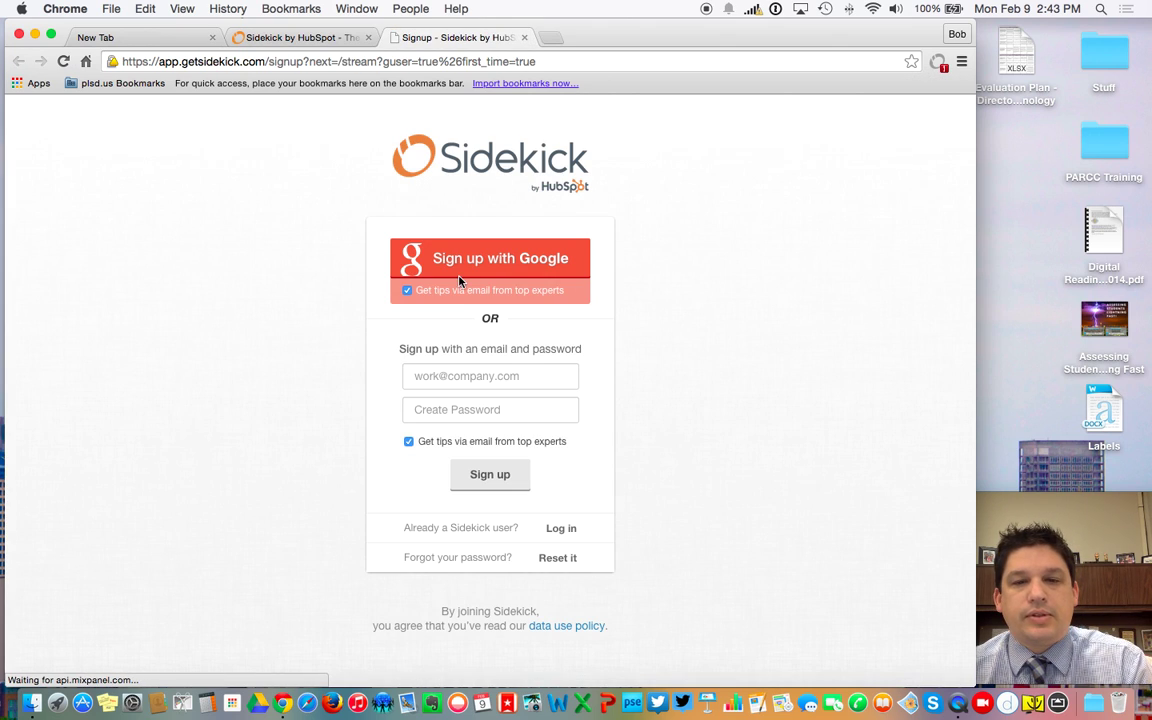
Sign up for Sidekick with the Google account and choose Gmail as the email service
left_click(521, 265)
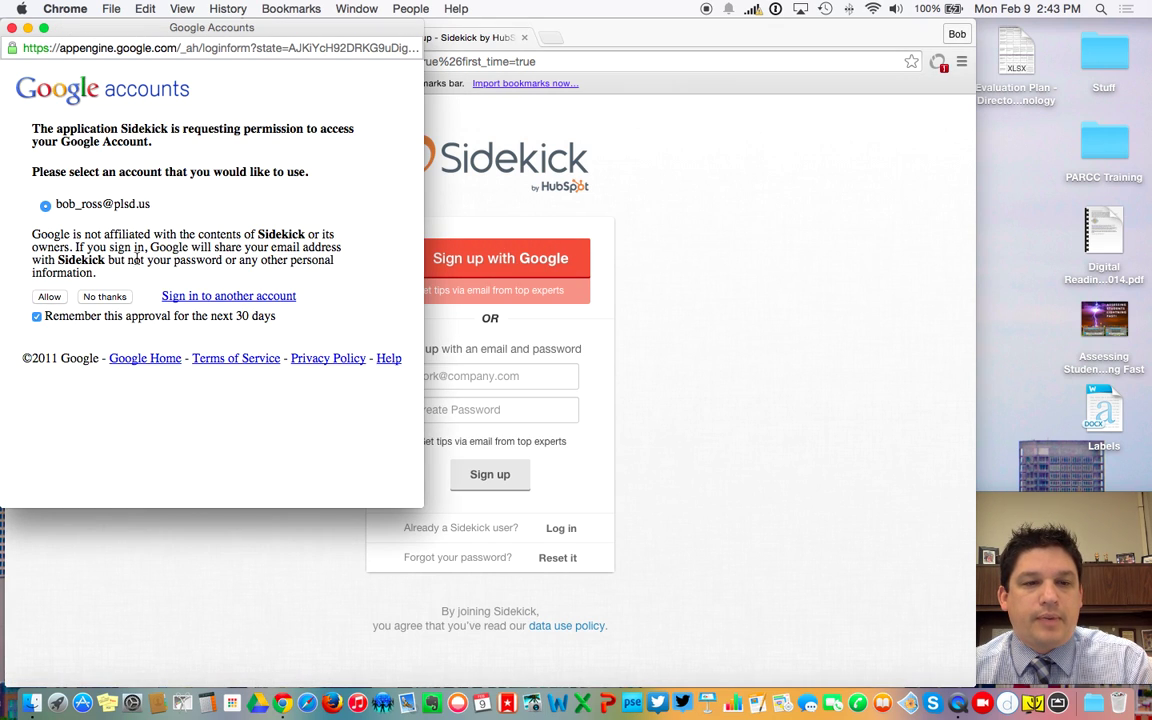
left_click(49, 298)
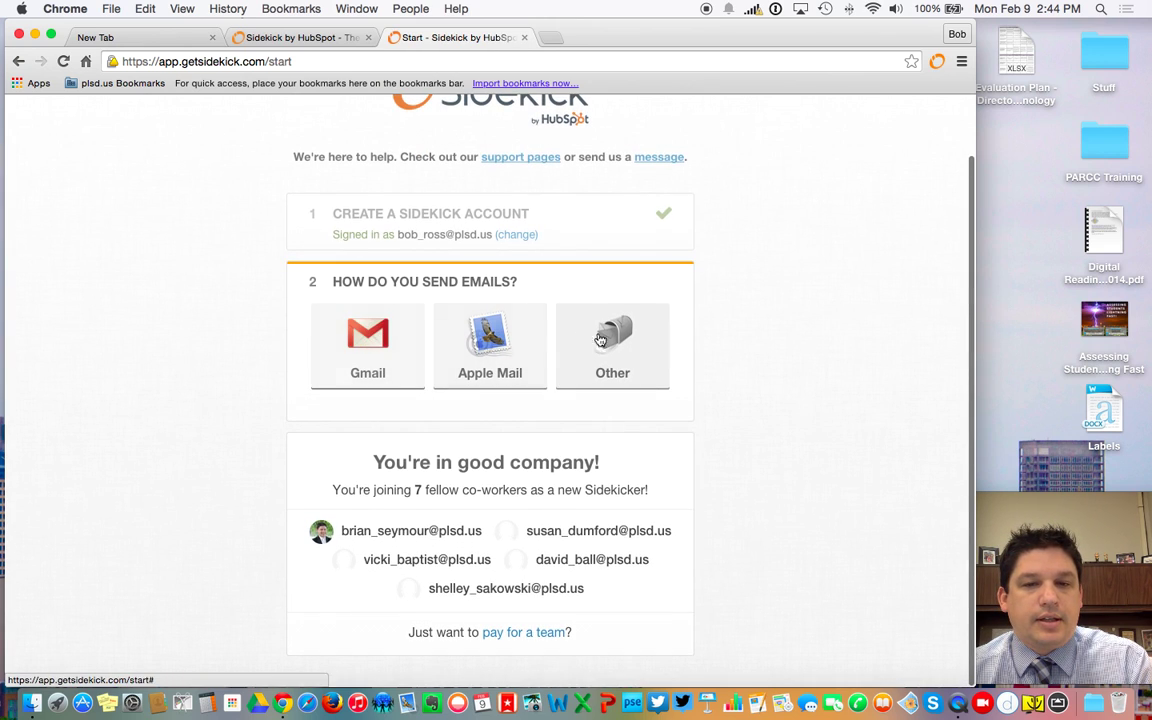
left_click(324, 321)
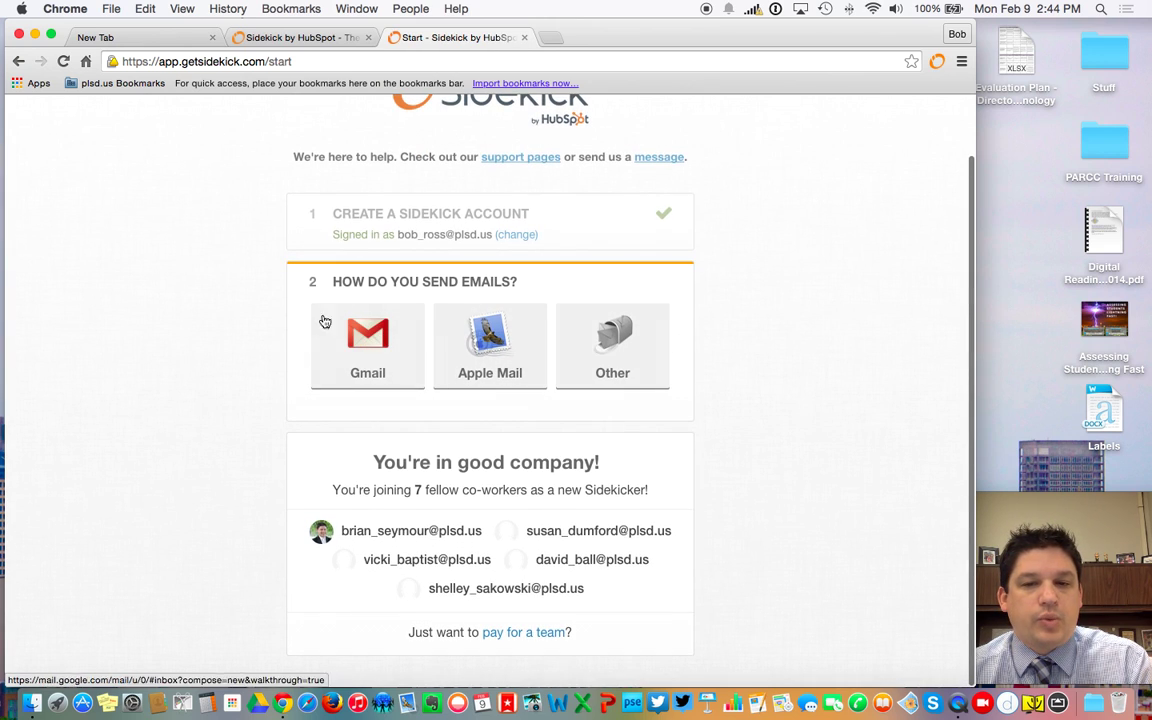
left_click(377, 354)
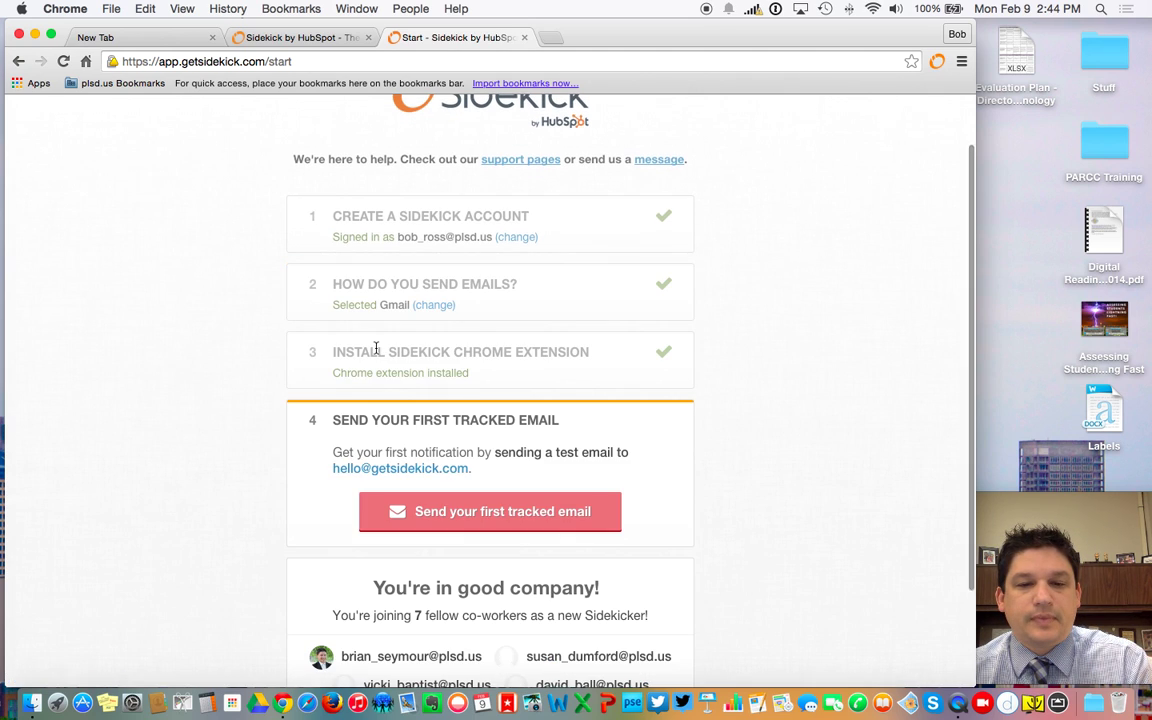
scroll(730, 503, "down", 2)
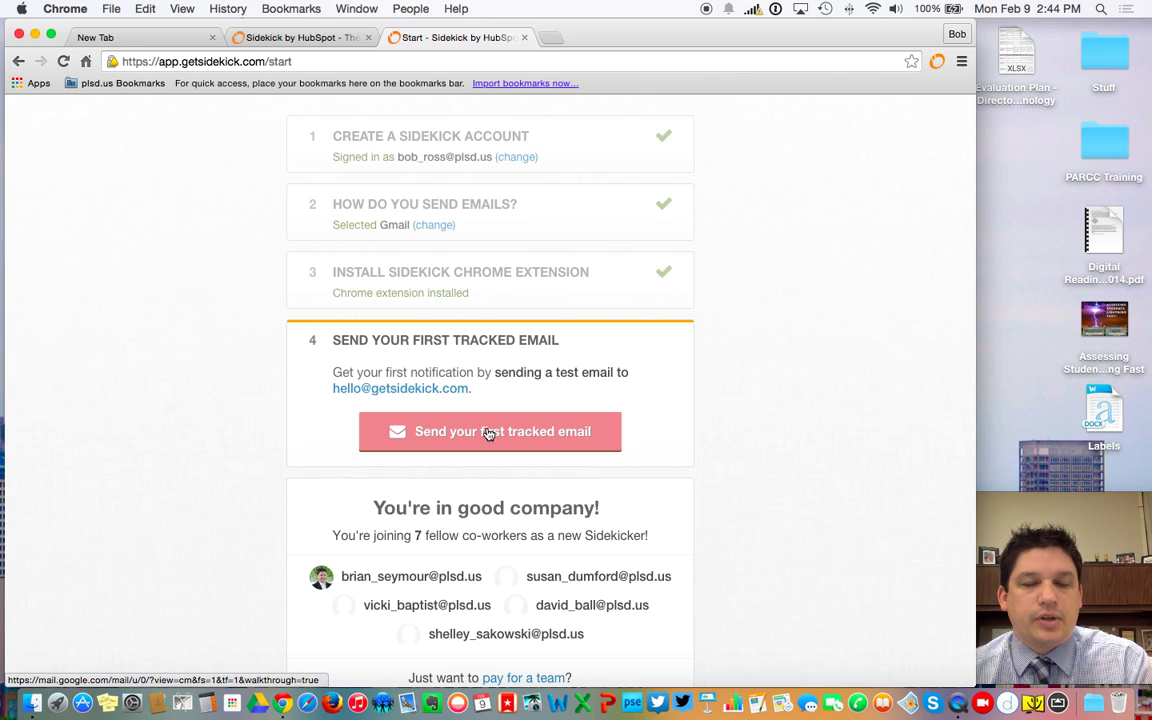
Open the prefilled 'Sending a Tracked Email with Sidekick' test email and dismiss the tracking tip
left_click(488, 433)
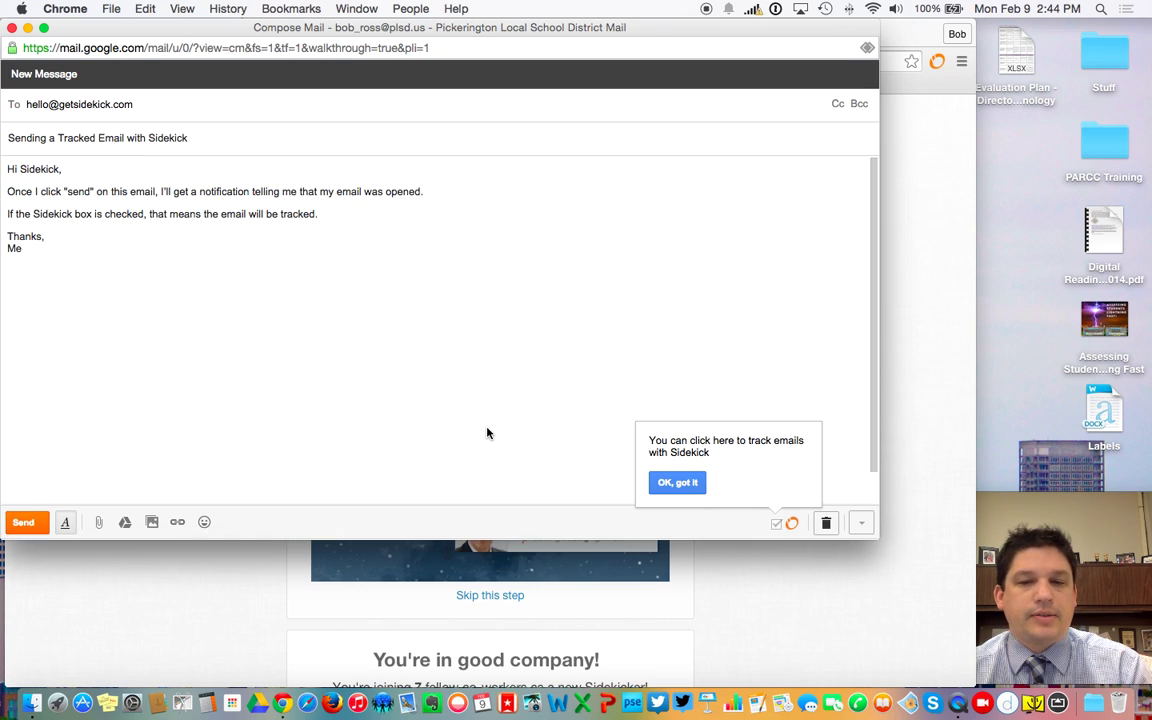
left_click(676, 483)
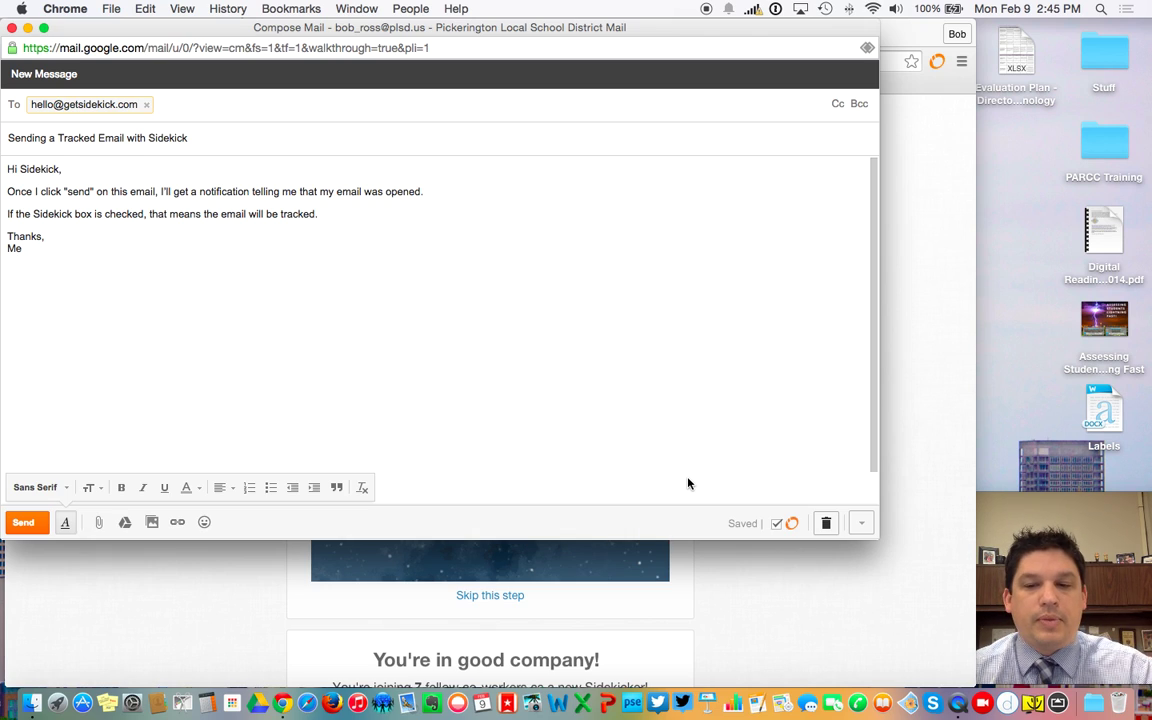
Hide the formatting bar, toggle Sidekick tracking off and back on, and send the test email
left_click(66, 521)
left_click(64, 498)
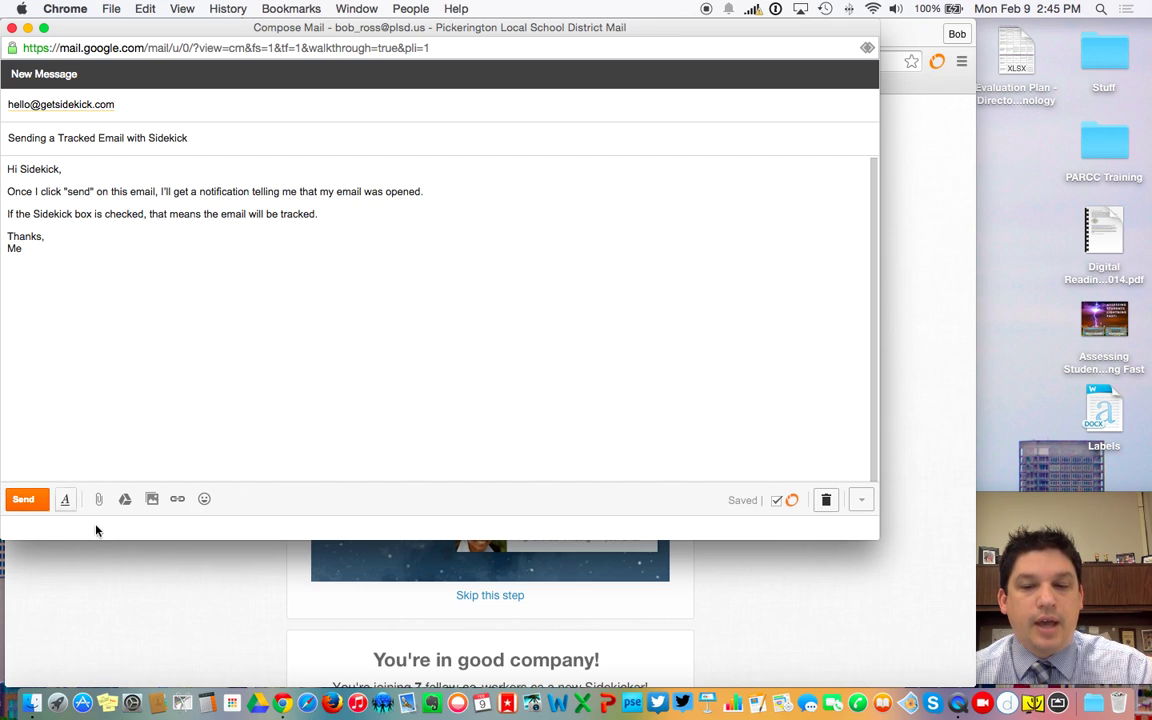
left_click(777, 501)
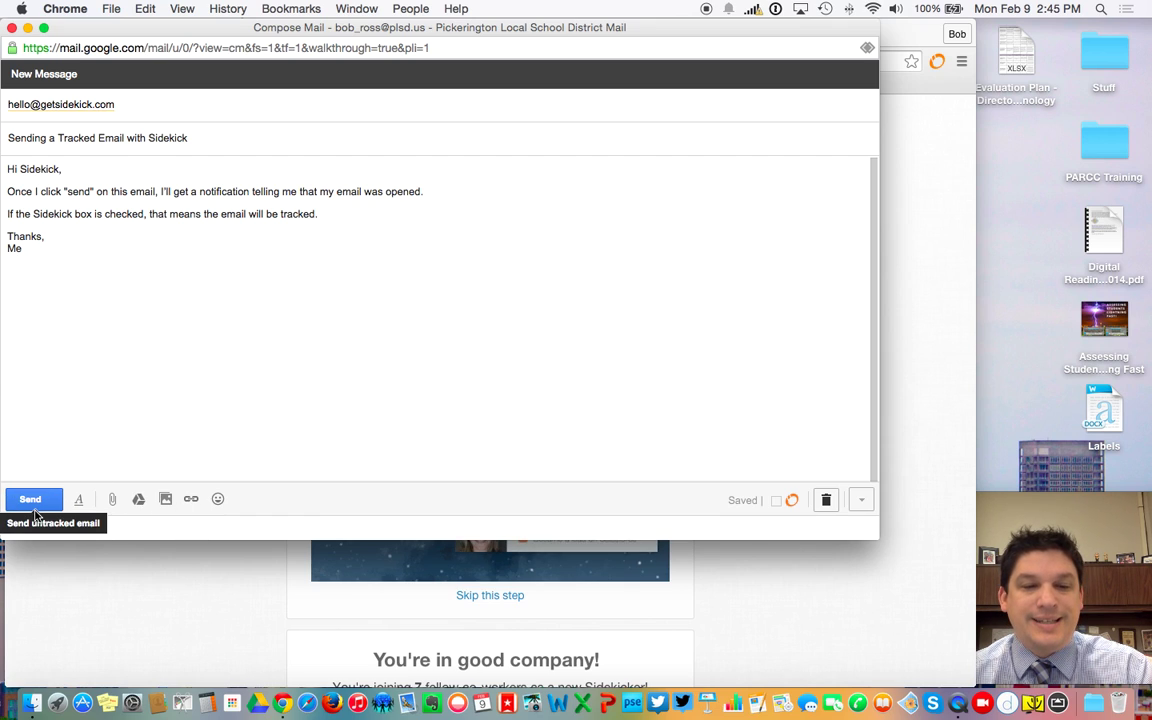
left_click(776, 501)
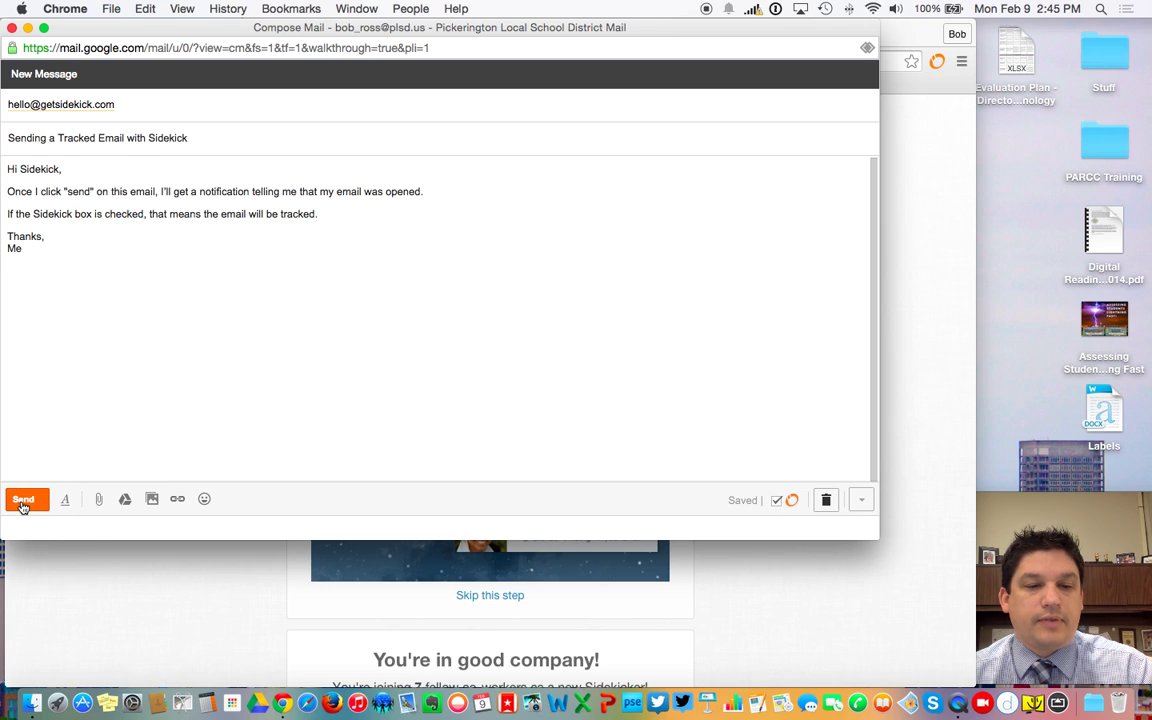
left_click(22, 500)
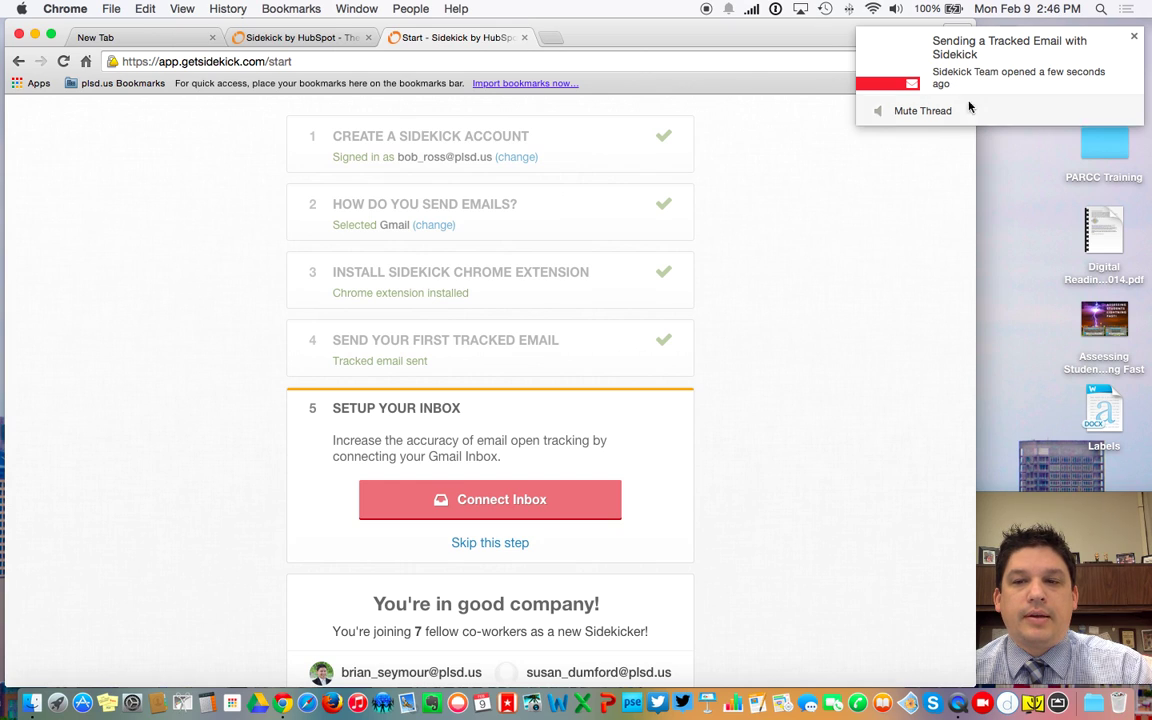
Dismiss the email-opened notification and check the Sidekick feed for the test email's open
left_click(1135, 38)
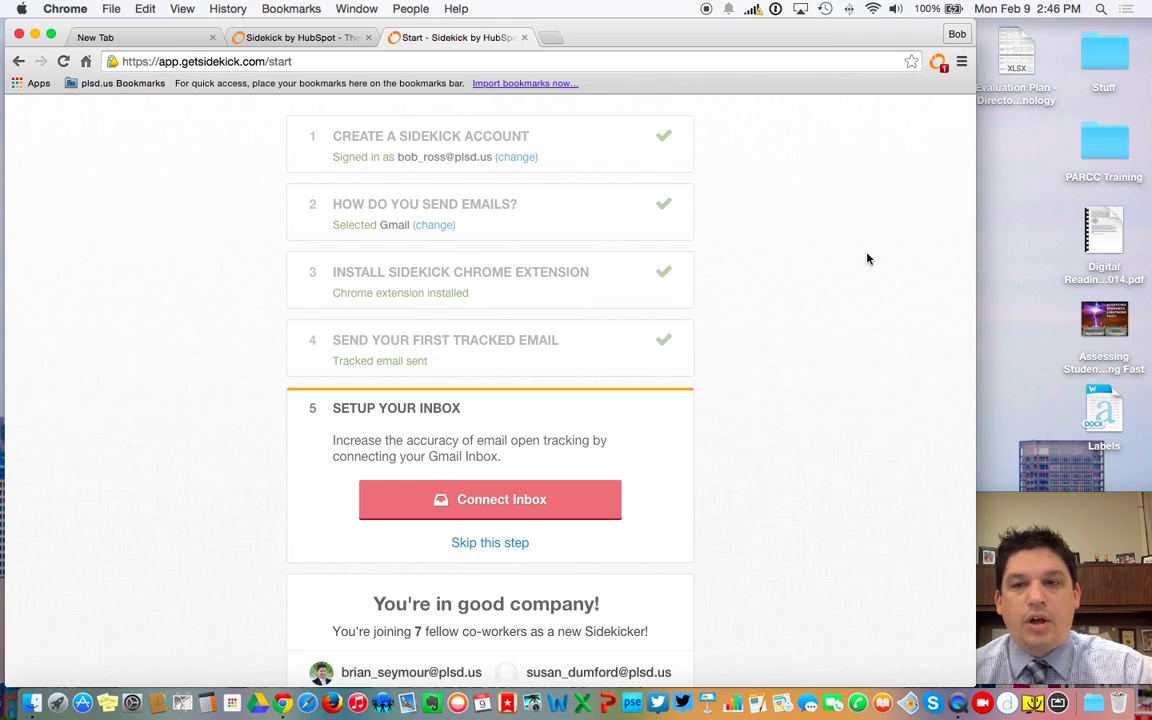
left_click(938, 62)
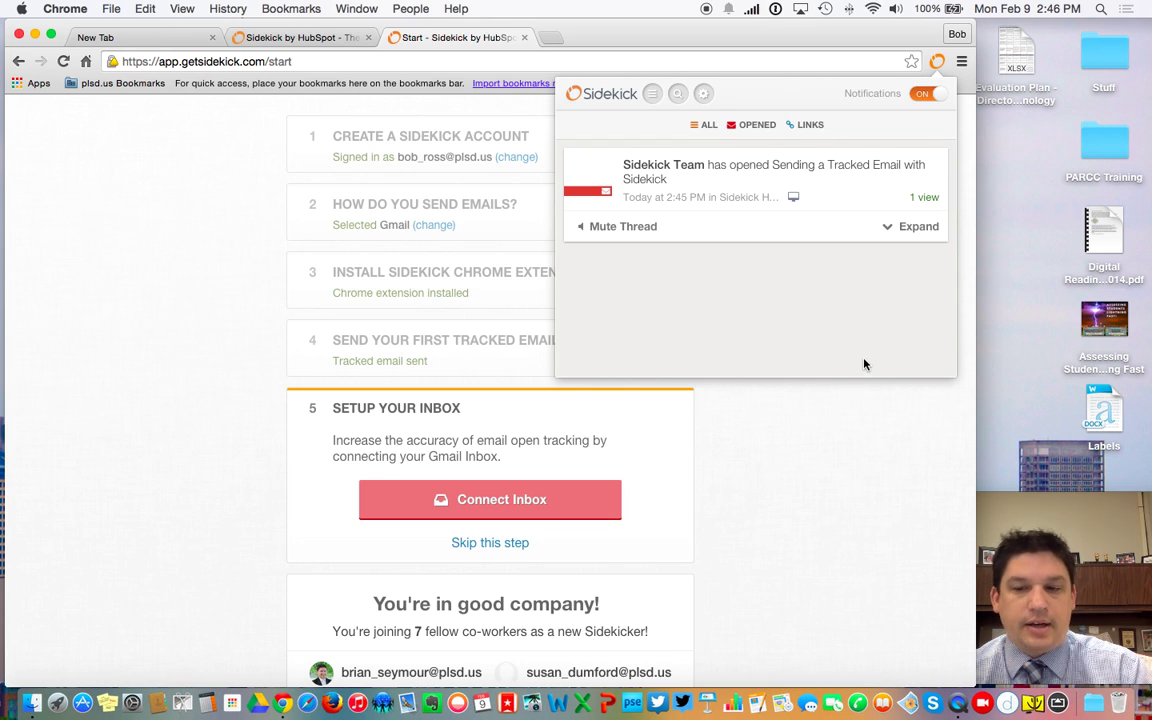
left_click(939, 66)
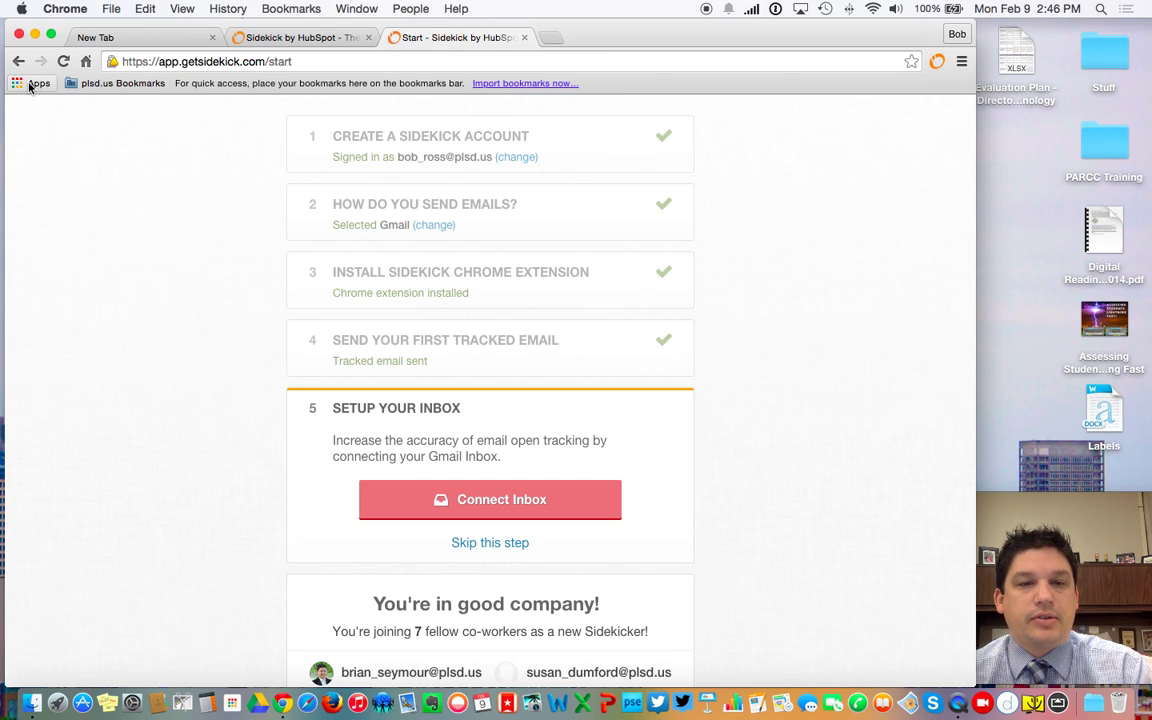
Go to Gmail from the Apps bookmark page and start a new blank message
left_click(36, 83)
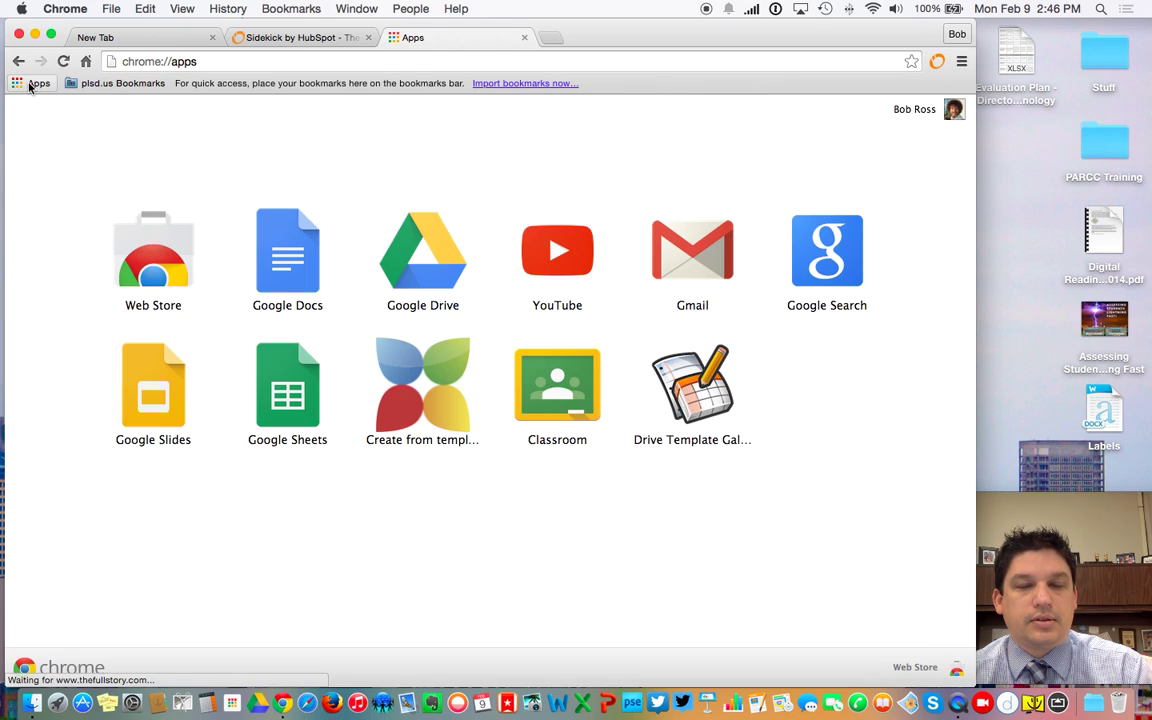
left_click(697, 259)
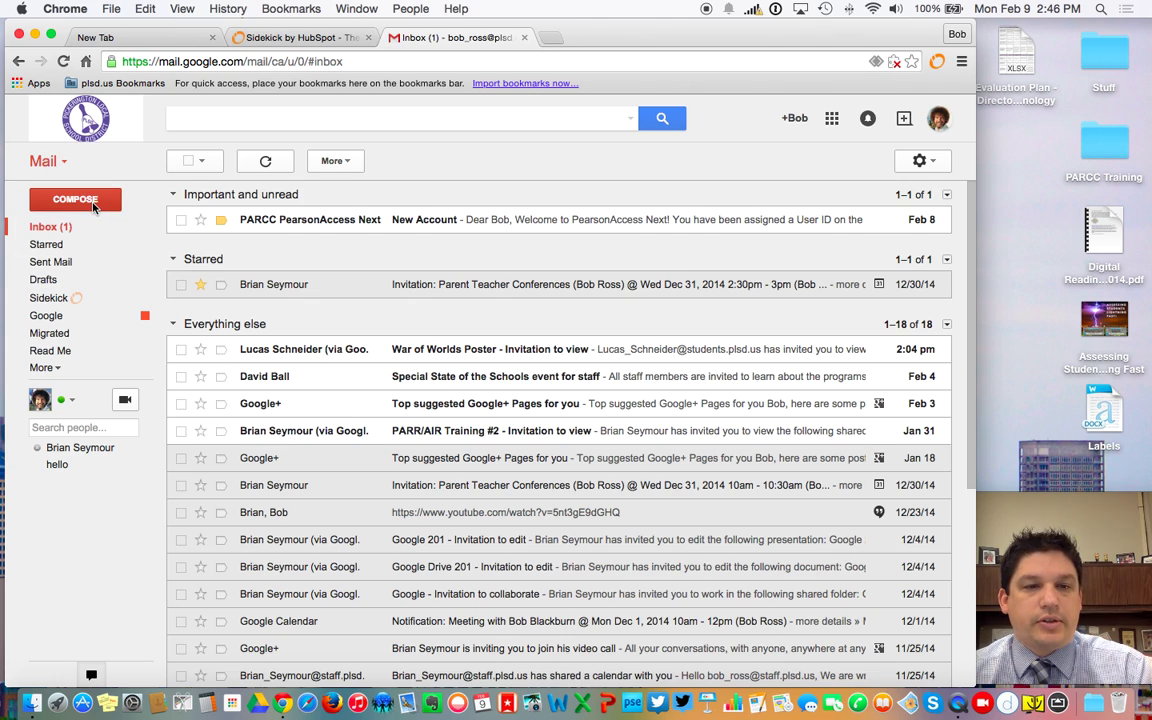
left_click(93, 204)
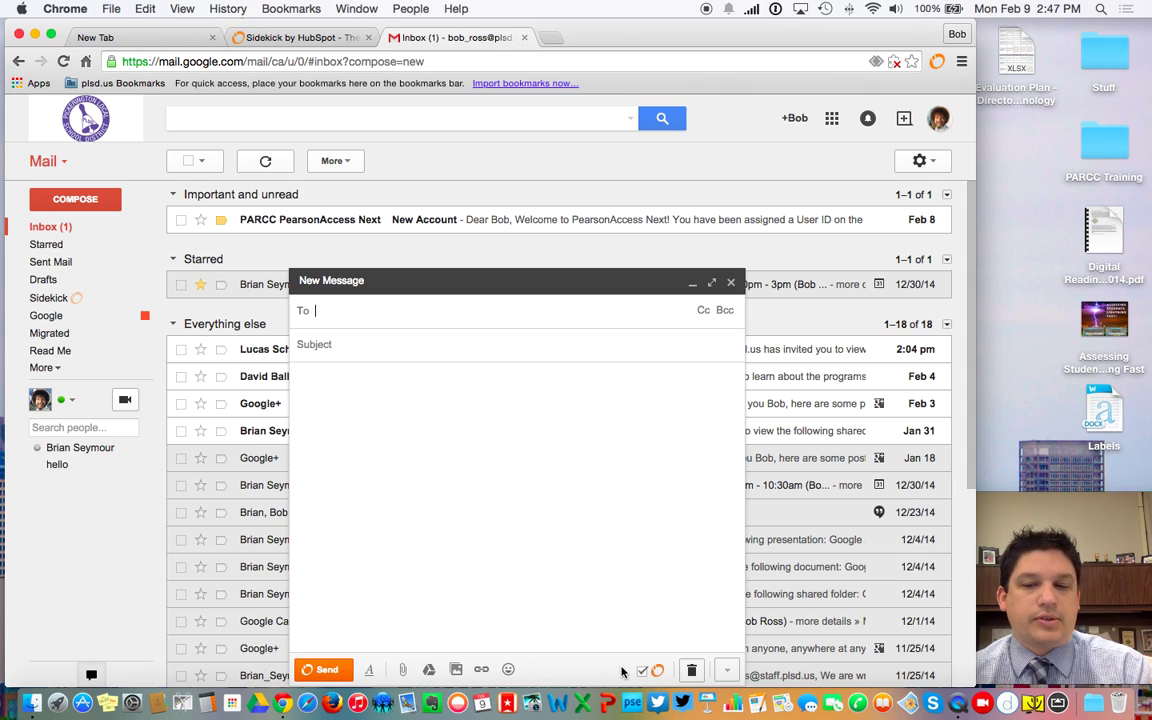
left_click(642, 671)
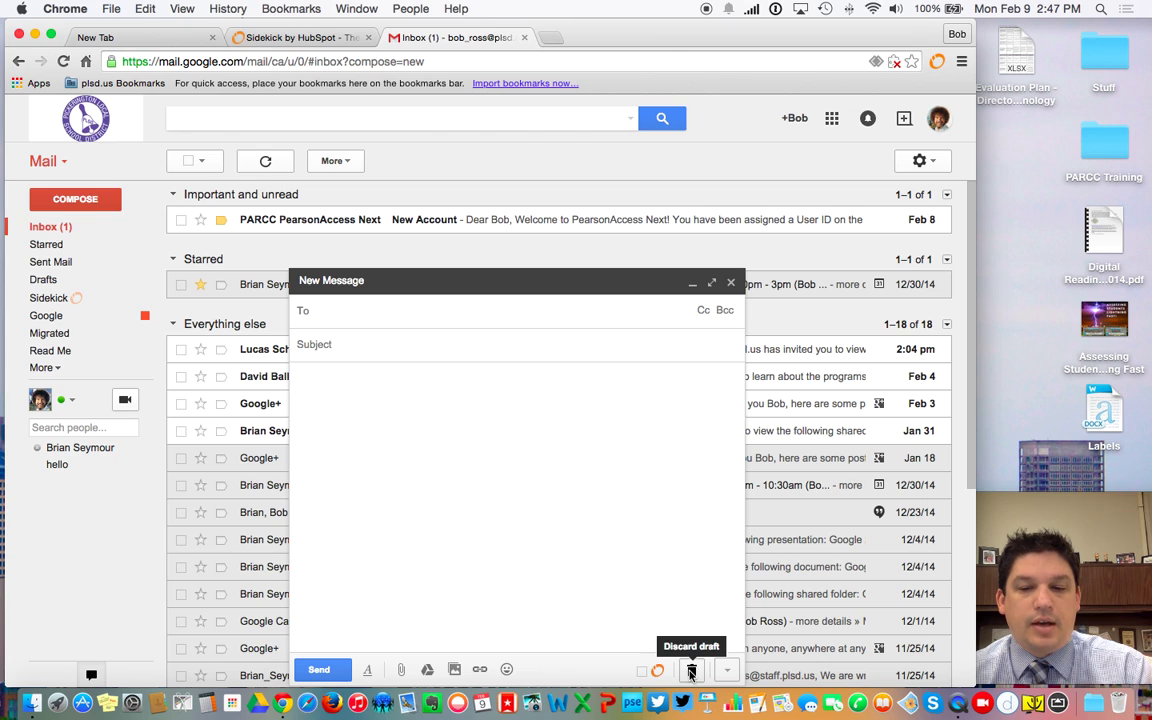
left_click(691, 673)
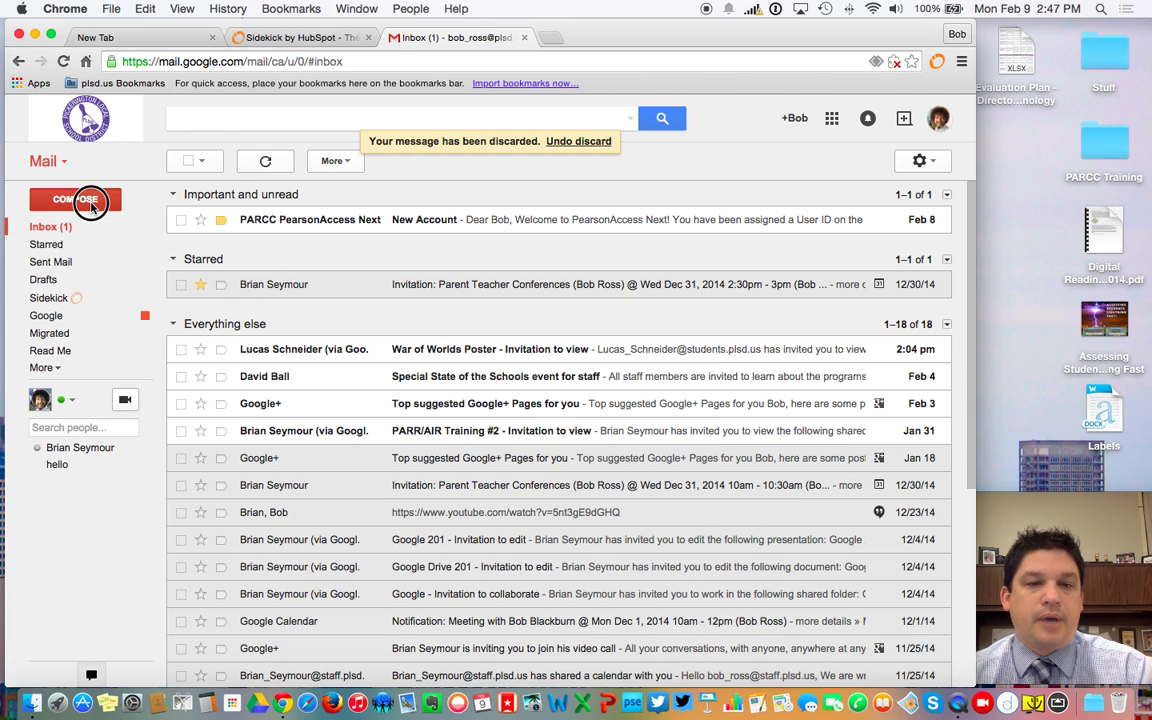
left_click(90, 201)
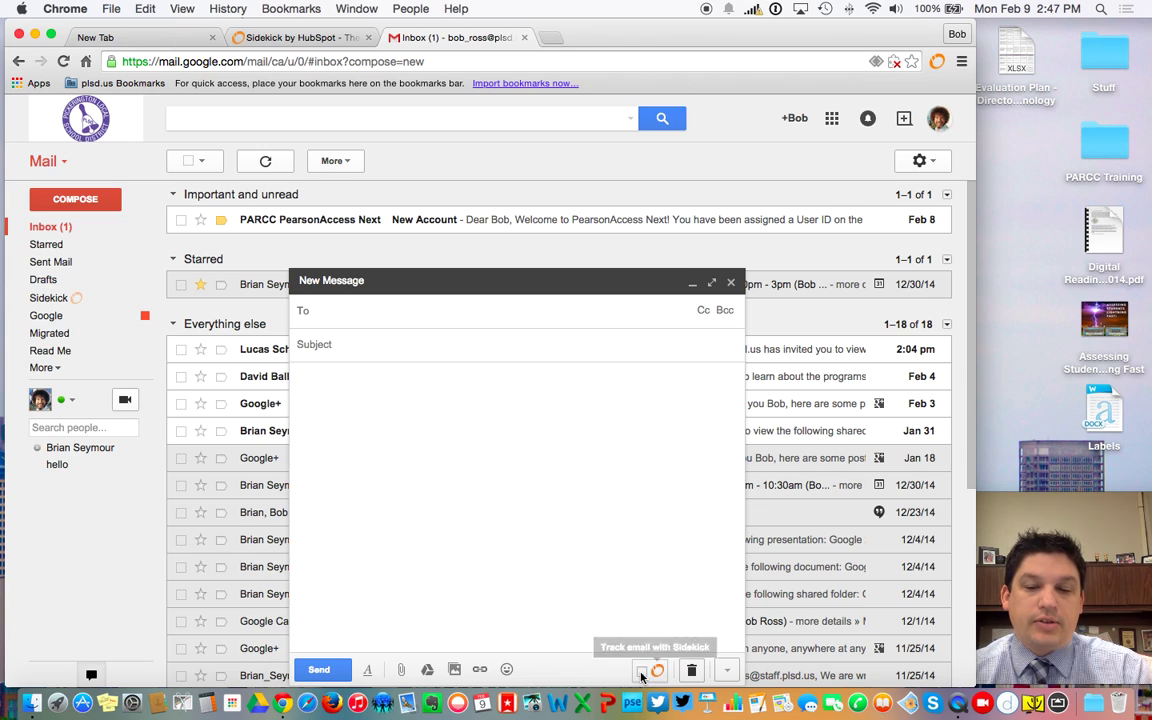
left_click(641, 674)
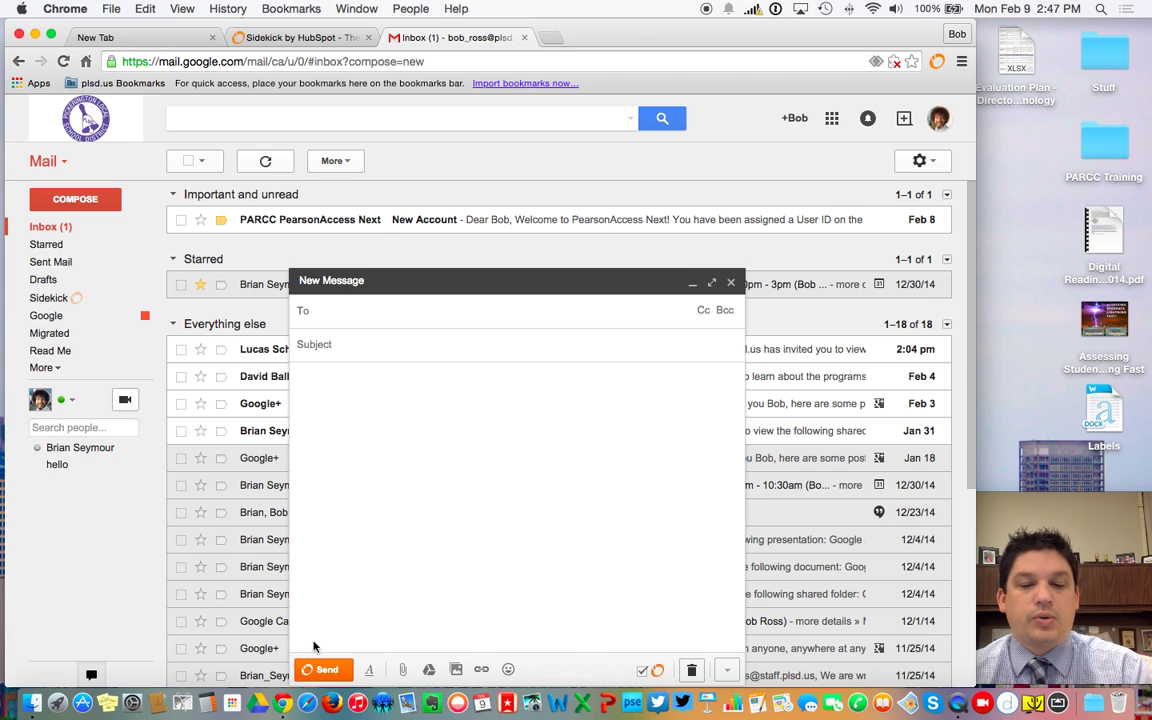